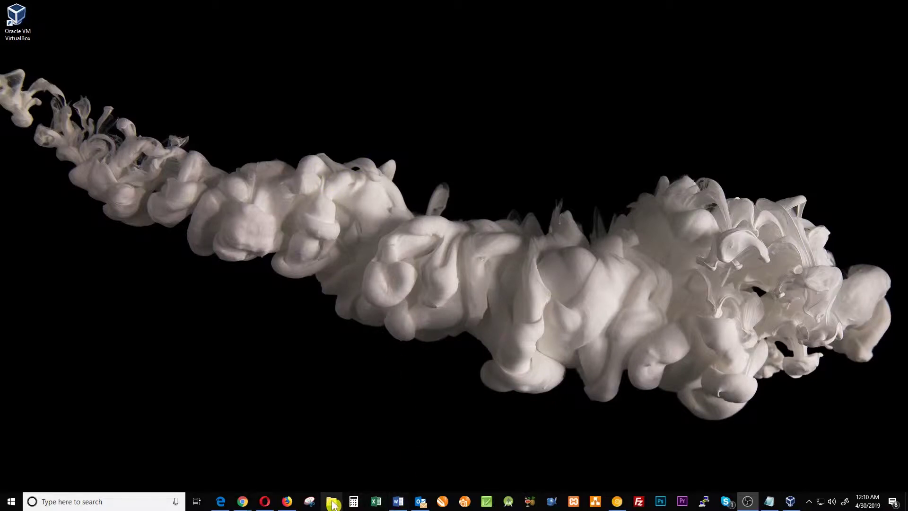
- Launch a new File Explorer window at This PC from the taskbar jump list
right_click(334, 505)
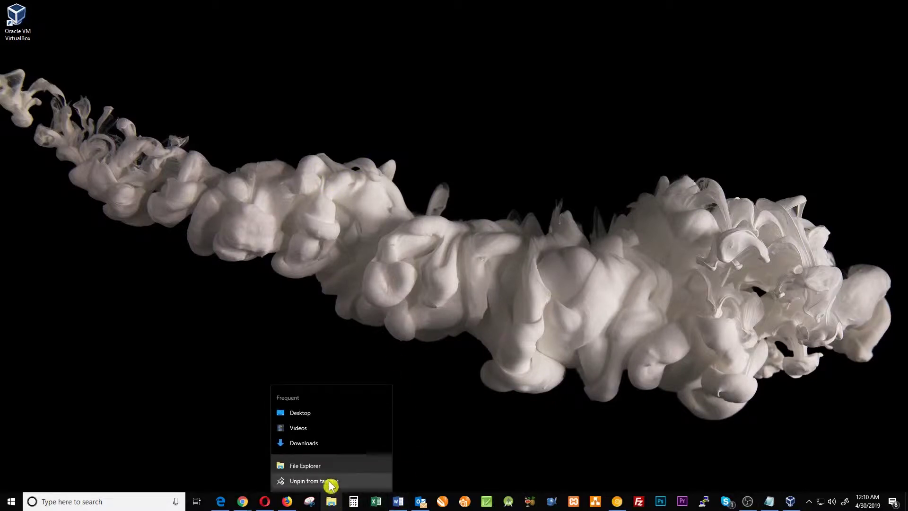
click(320, 462)
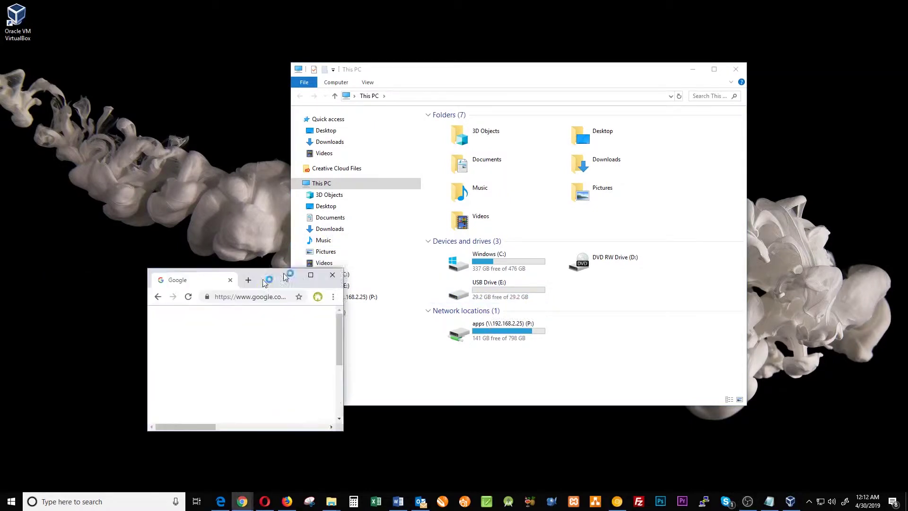
- Maximize the new Chrome window and go to getfedora.org
drag(262, 275, 300, 265)
click(349, 261)
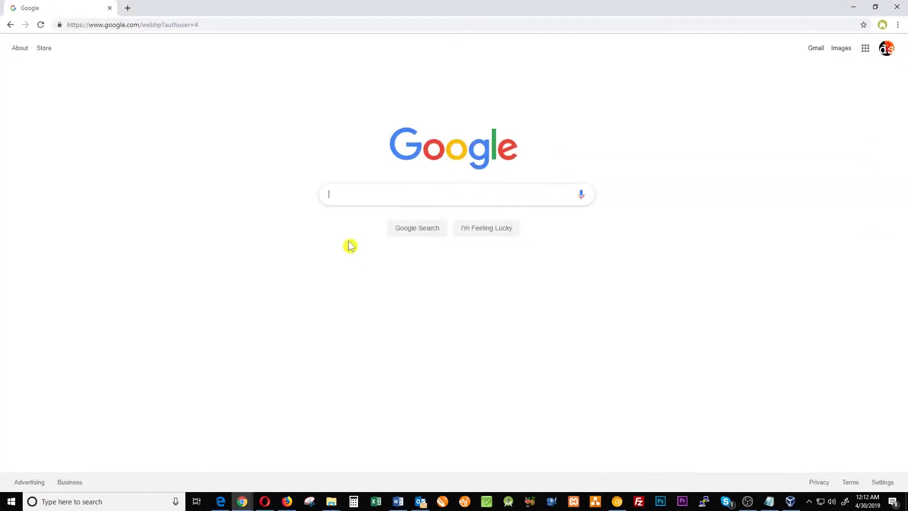
click(113, 25)
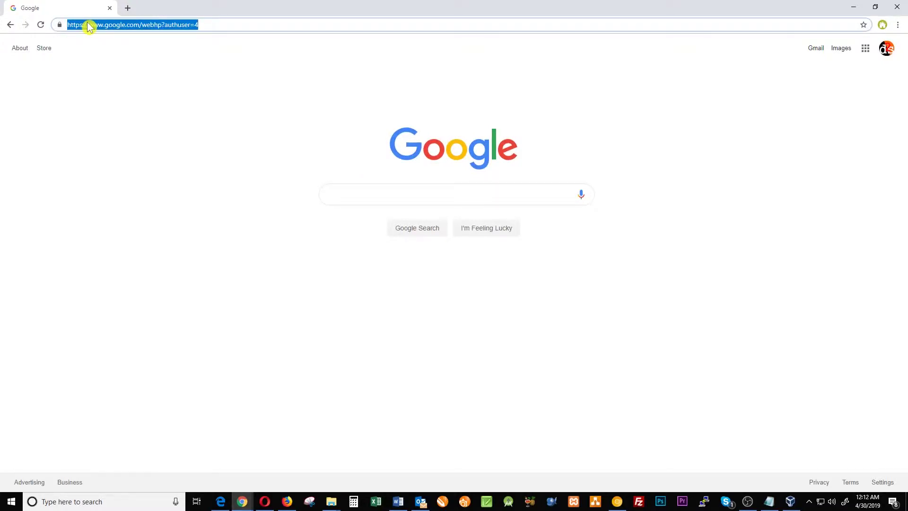
text(getfed)
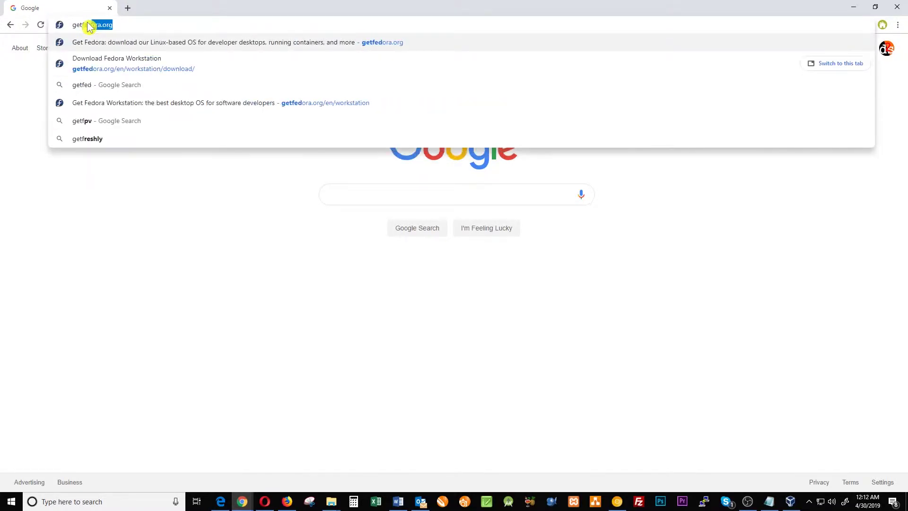
text(ora)
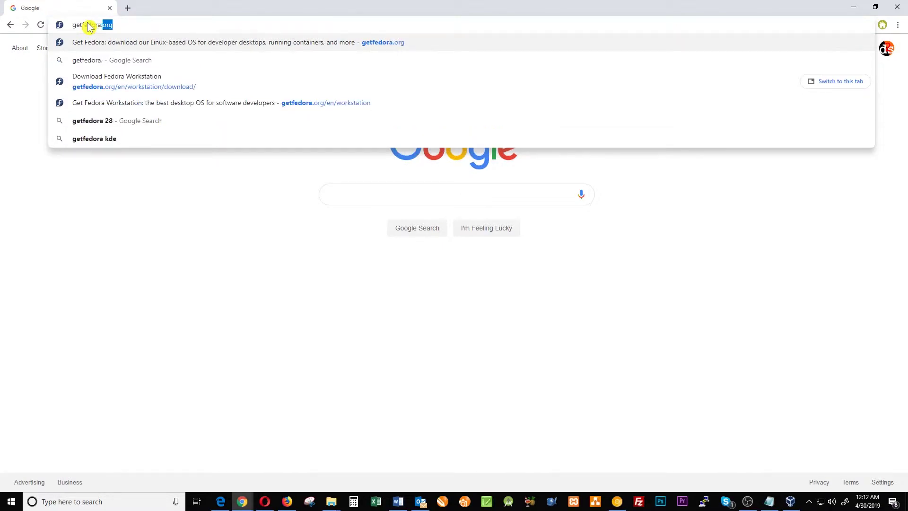
text(.org)
key(Return)
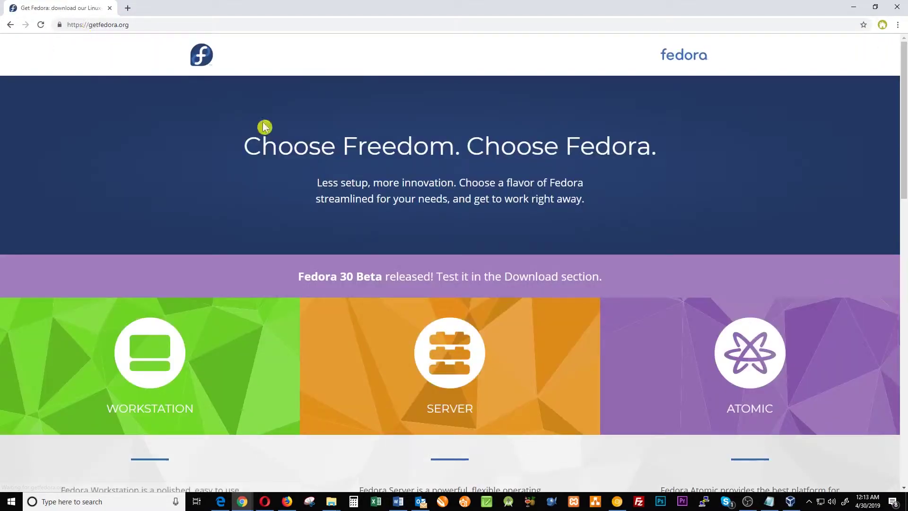
- Open the Fedora Workstation page, then the Download Fedora 29 Workstation page
mouse_move(164, 375)
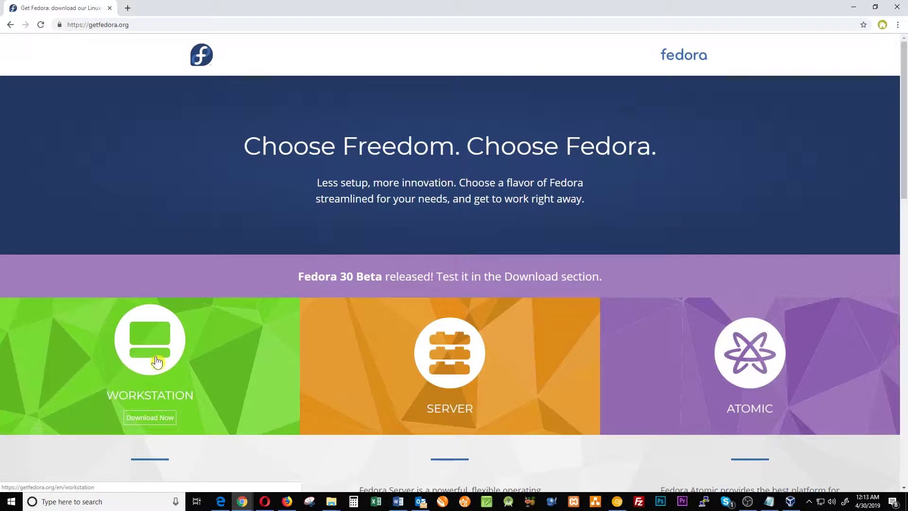
click(156, 360)
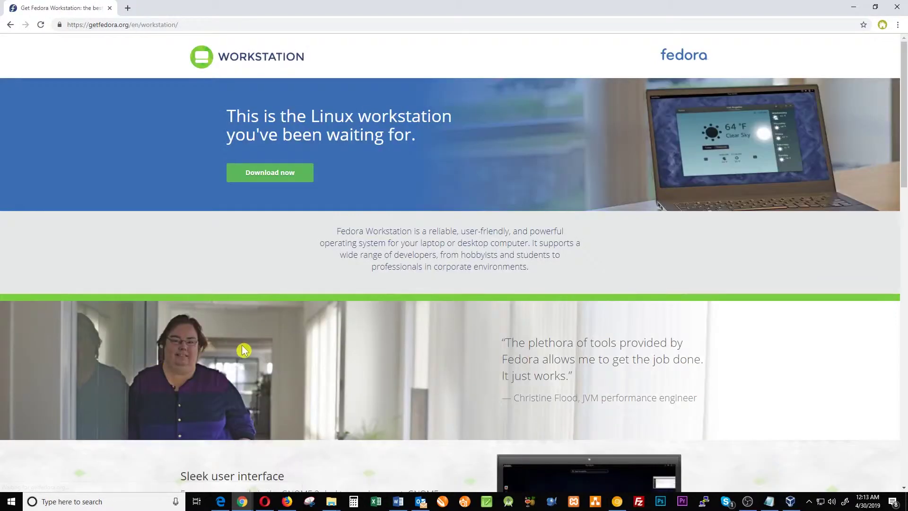
click(273, 183)
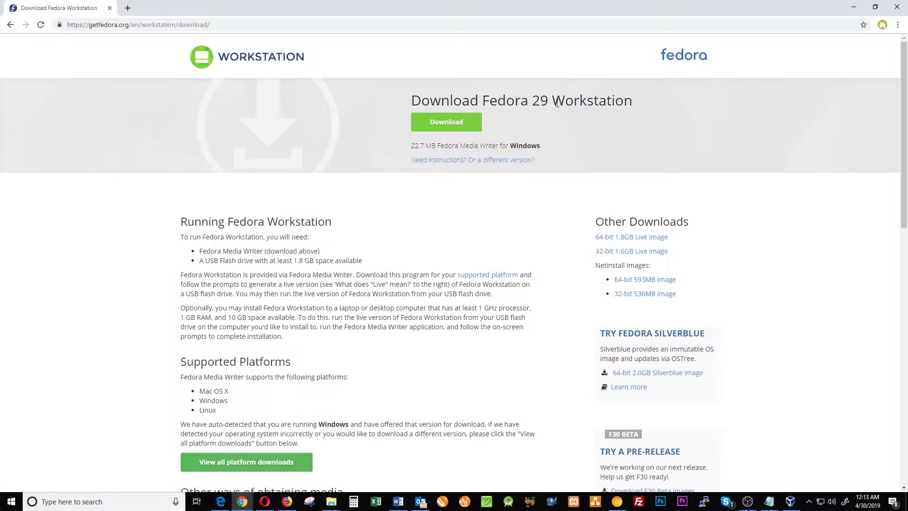
- Download FedoraMediaWriter-win32-4.1.1.exe, show it in the Downloads folder, and run it
click(445, 129)
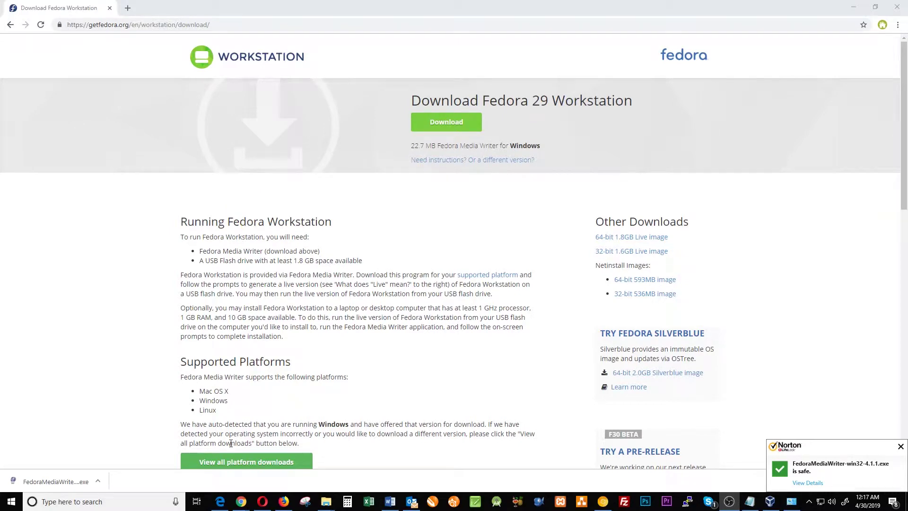
click(98, 481)
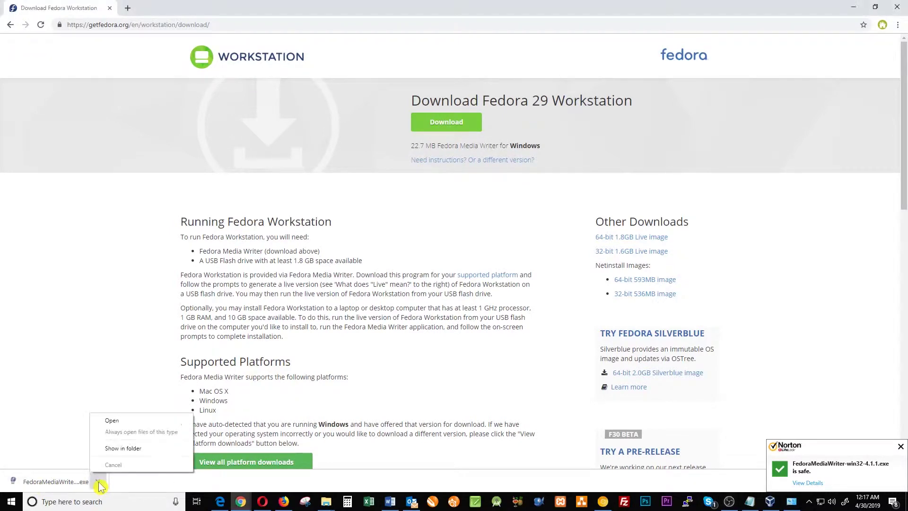
click(116, 449)
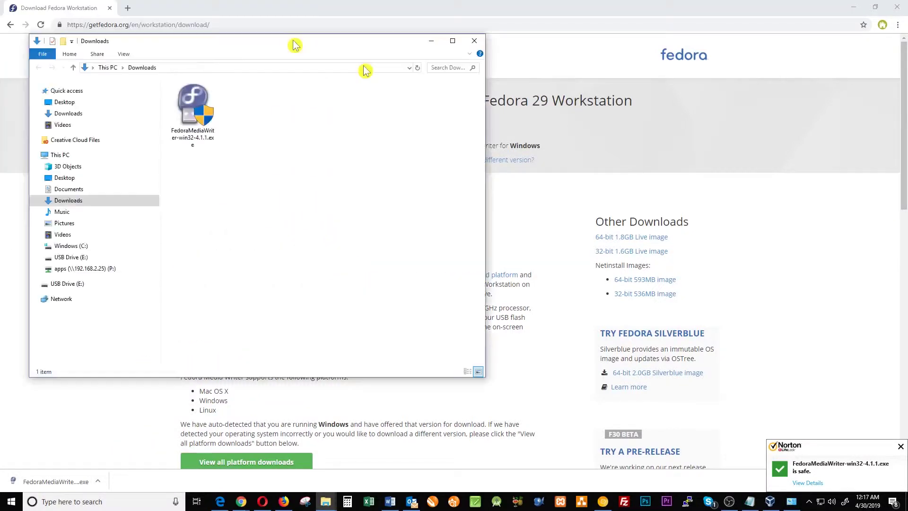
drag(294, 45, 512, 132)
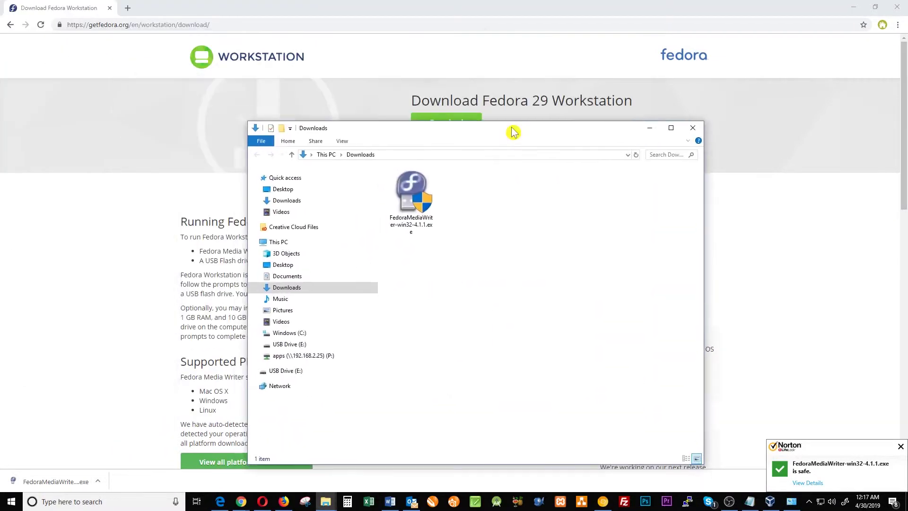
click(413, 202)
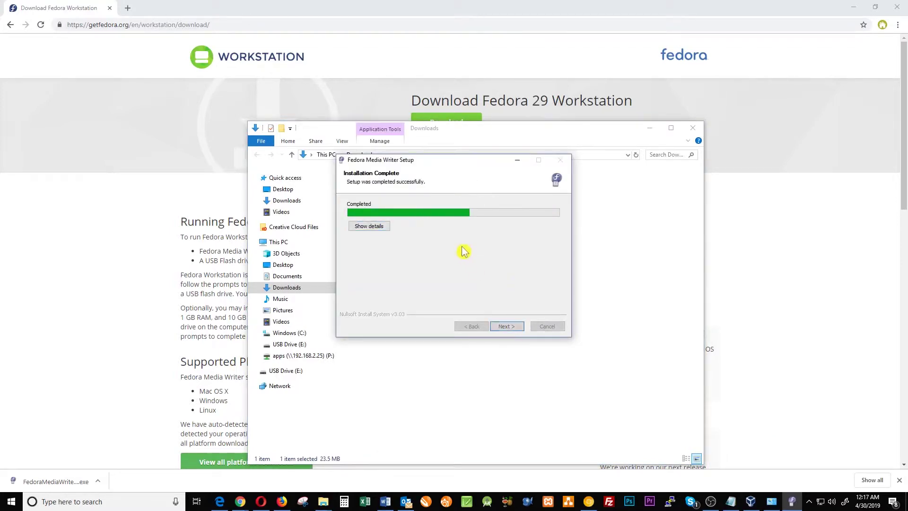
- Complete Fedora Media Writer setup with Run Fedora Media Writer left checked
click(508, 327)
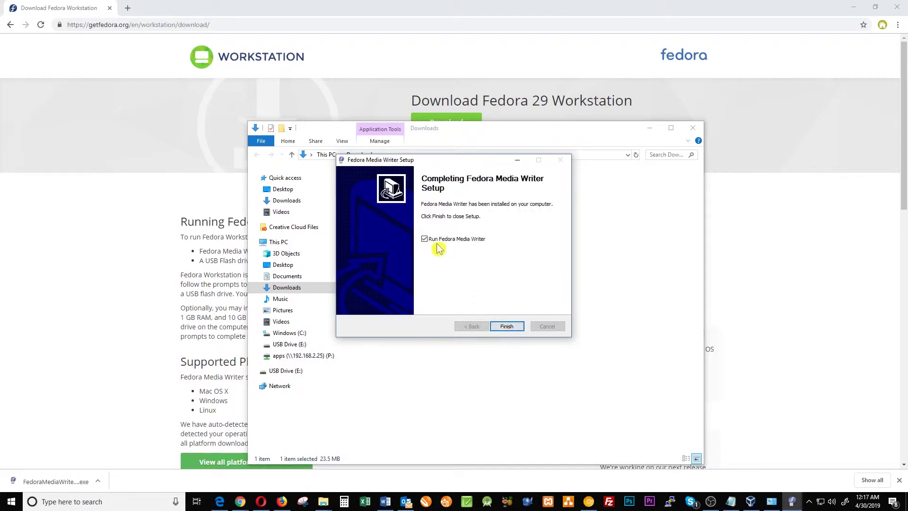
click(506, 326)
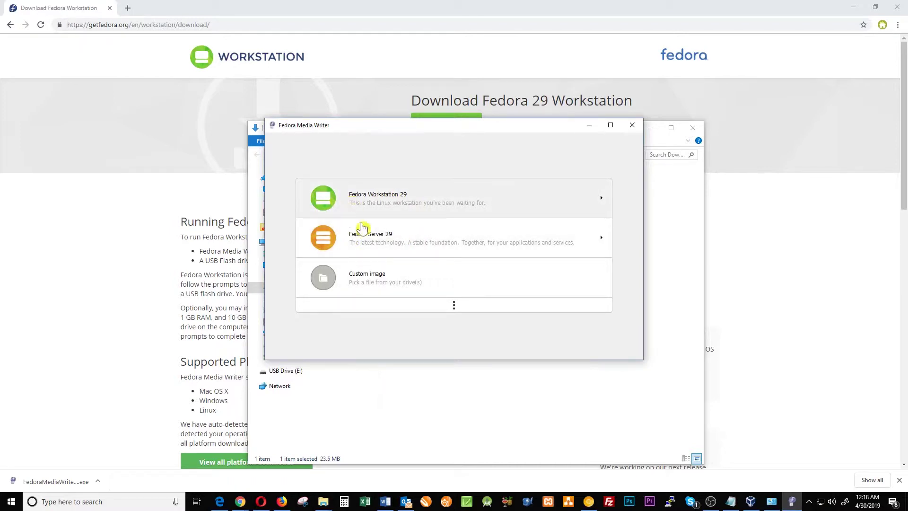
- Scroll through the extra Fedora flavors, then open the Fedora Workstation 29 details
click(452, 306)
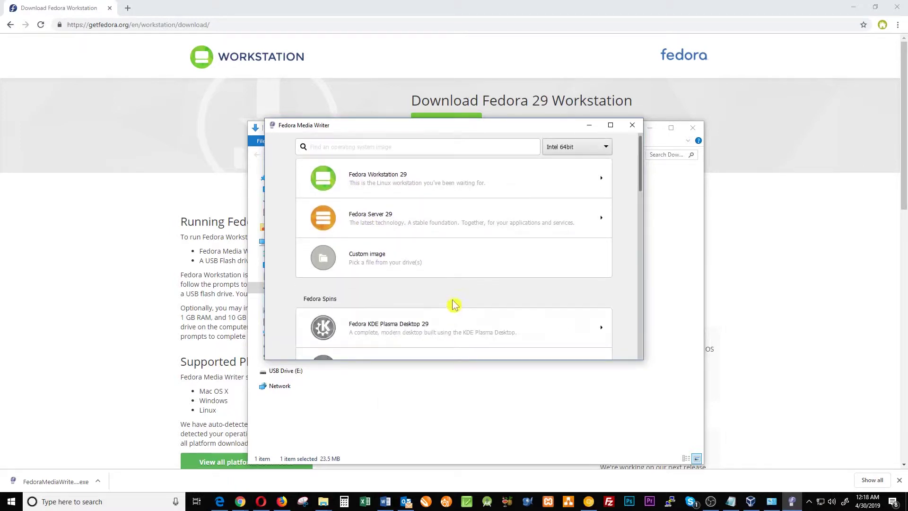
scroll(454, 307, down, 3)
scroll(456, 308, down, 3)
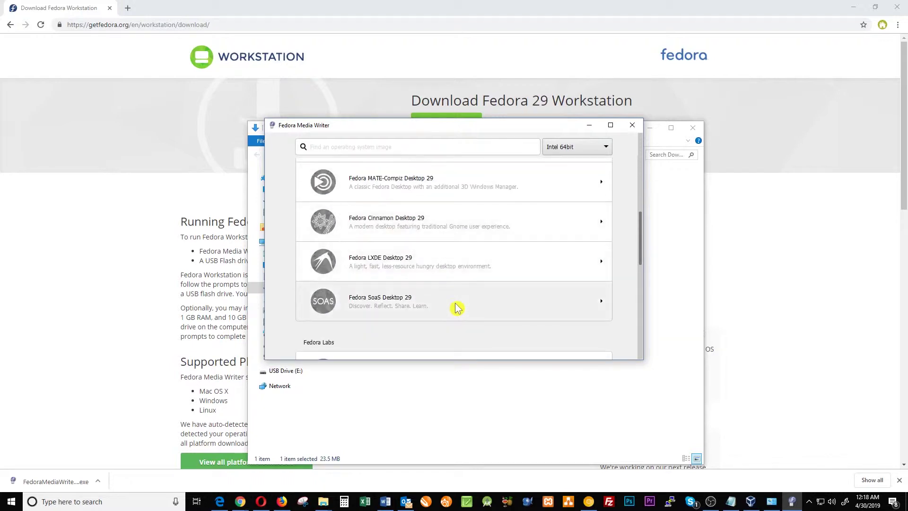
scroll(456, 307, up, 3)
scroll(456, 307, up, 5)
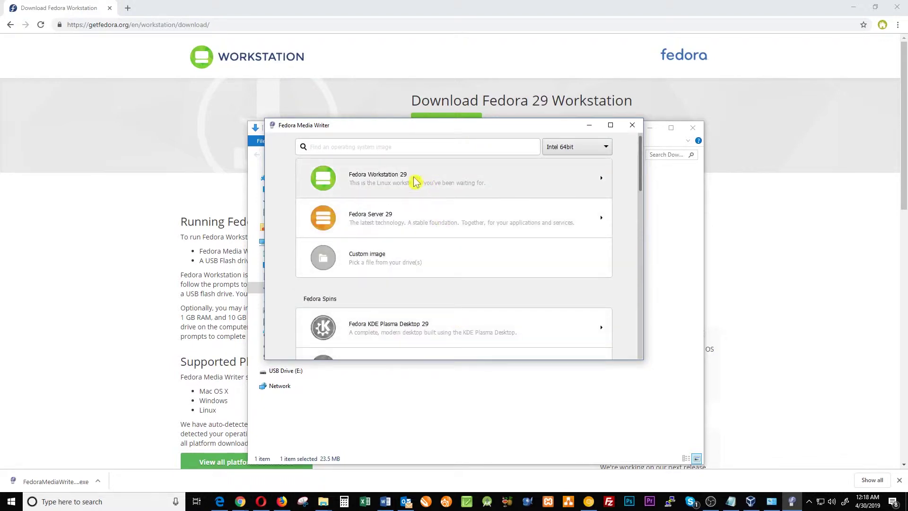
click(411, 180)
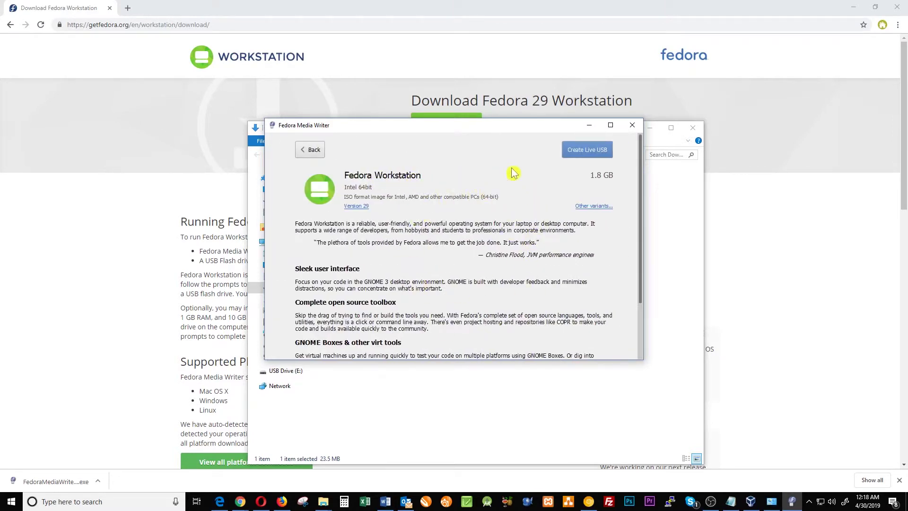
- Create a Workstation 29 live USB and choose the Kingston DataTraveler 2.0 (31.5 GB) target
click(588, 155)
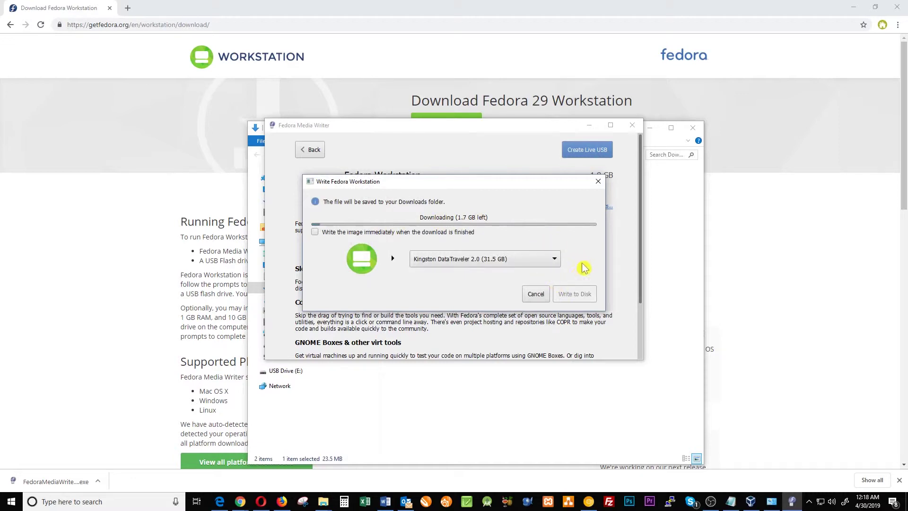
click(552, 260)
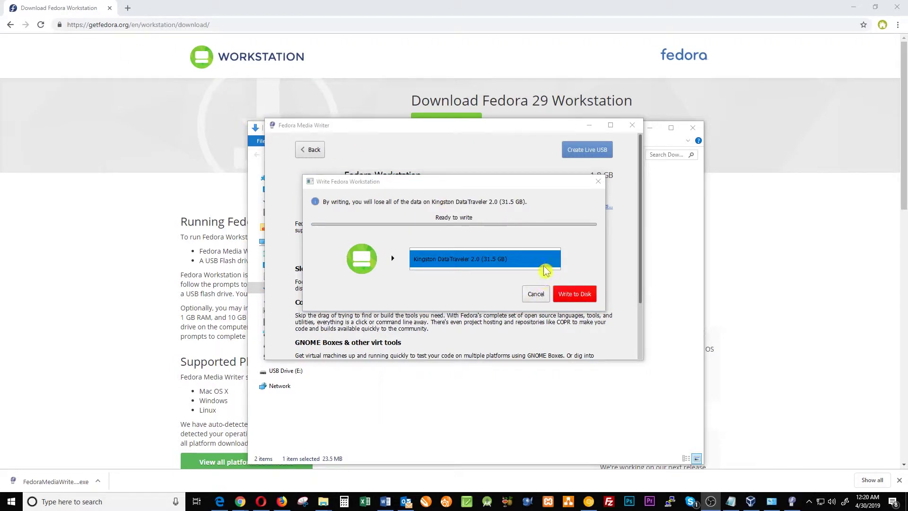
click(578, 298)
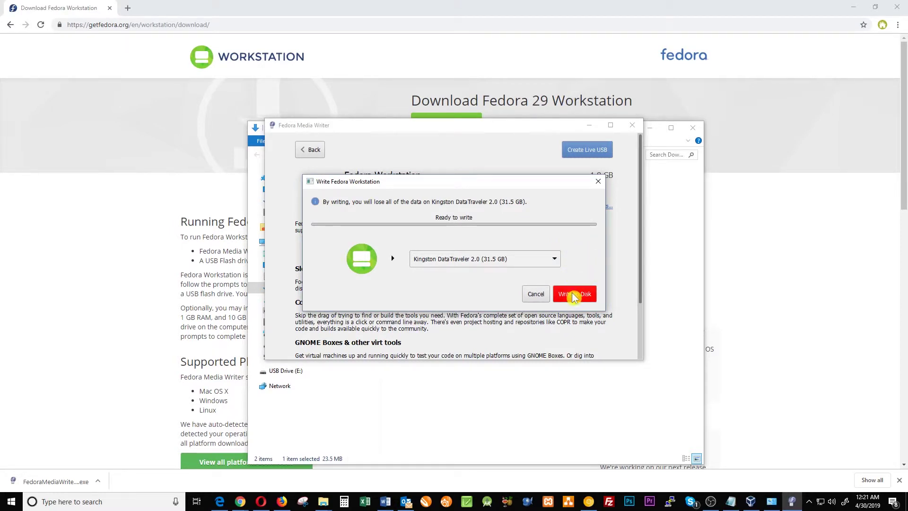
- Write the Workstation image to the Kingston DataTraveler 2.0 and wait until Finished
click(574, 297)
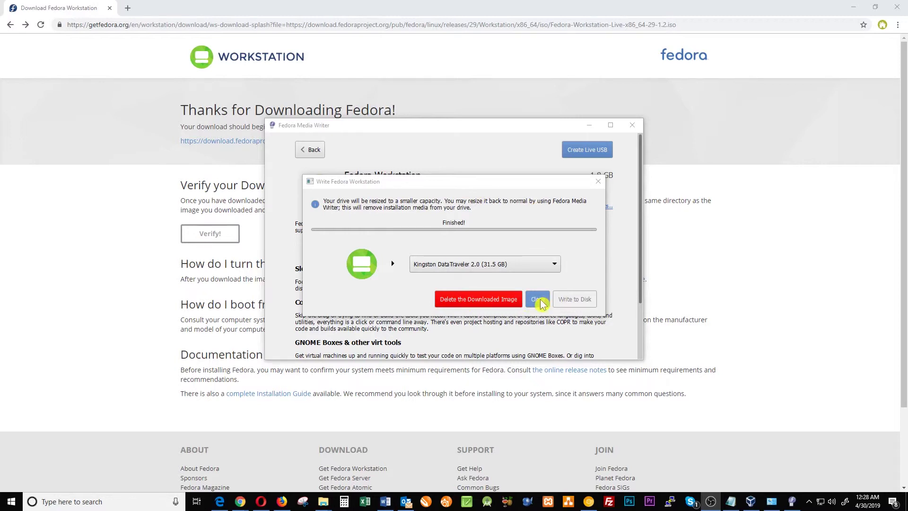
- Delete the downloaded Fedora image, close Fedora Media Writer, and minimize Chrome to reach This PC
click(474, 303)
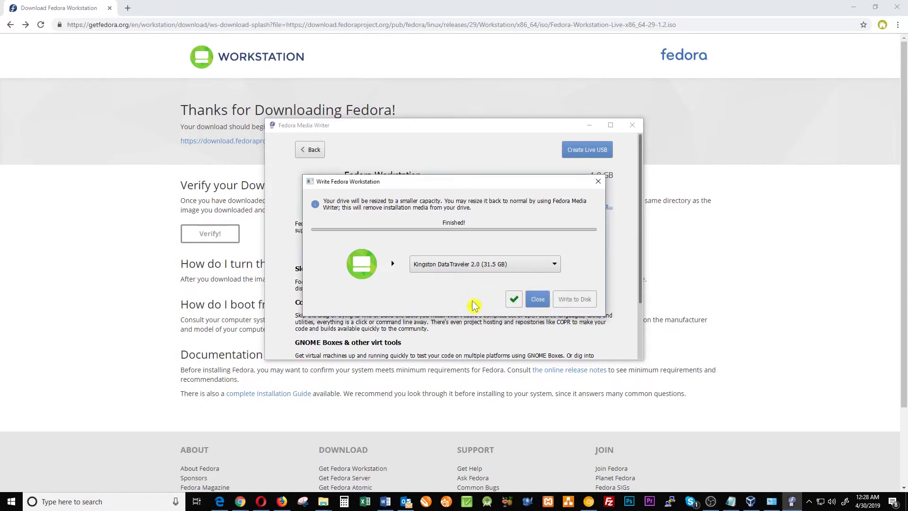
click(537, 303)
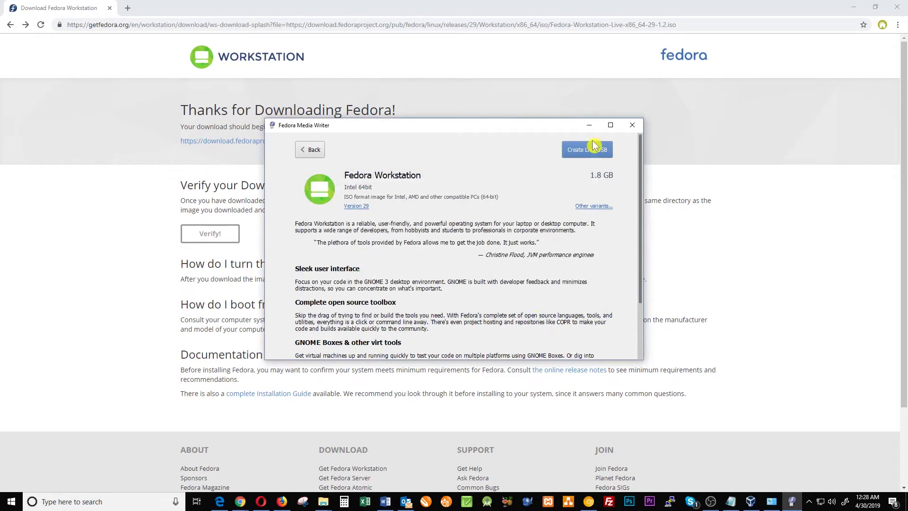
click(633, 128)
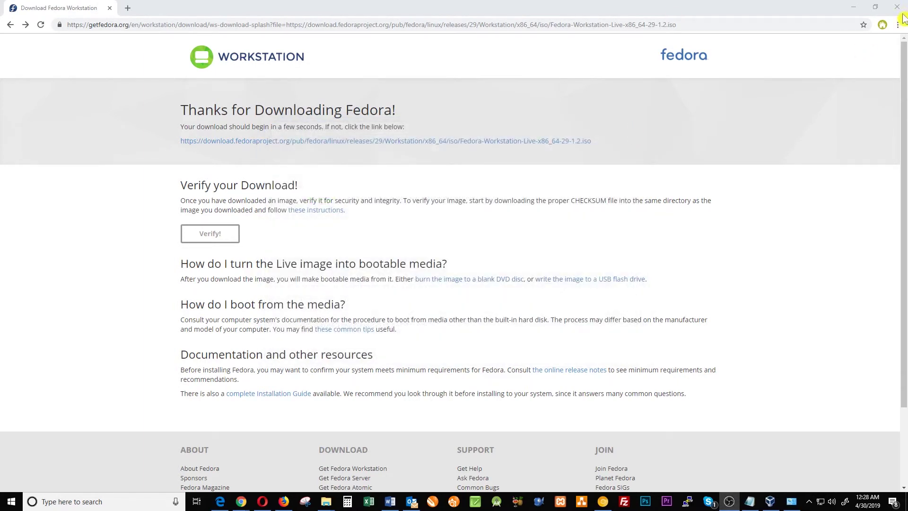
click(853, 7)
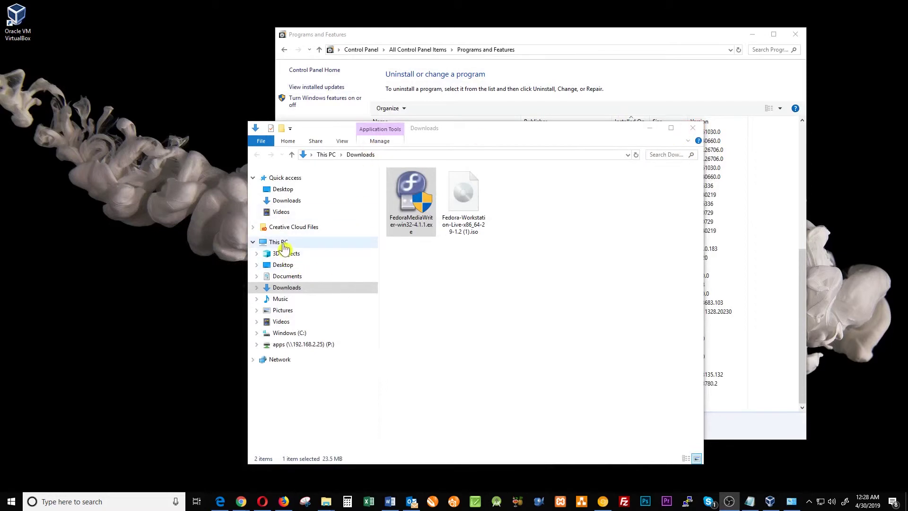
click(283, 244)
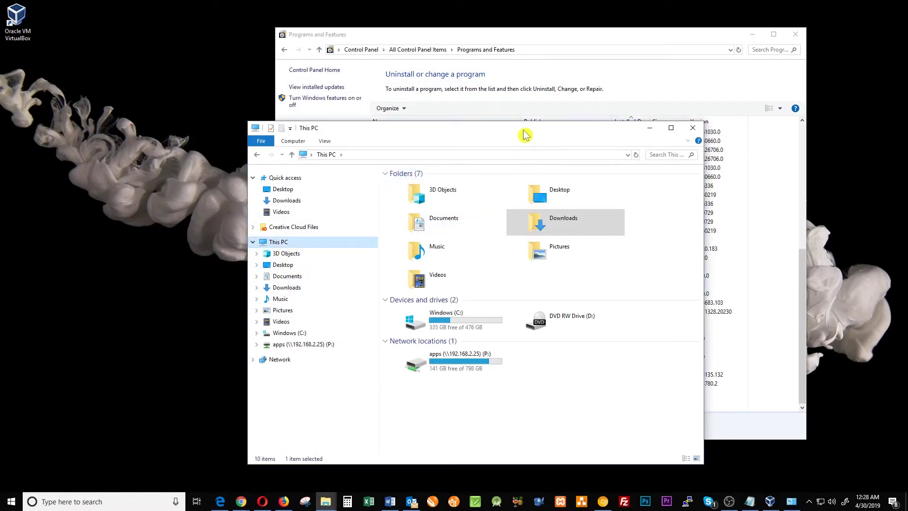
- Move the This PC window up and to the left
drag(525, 135, 404, 77)
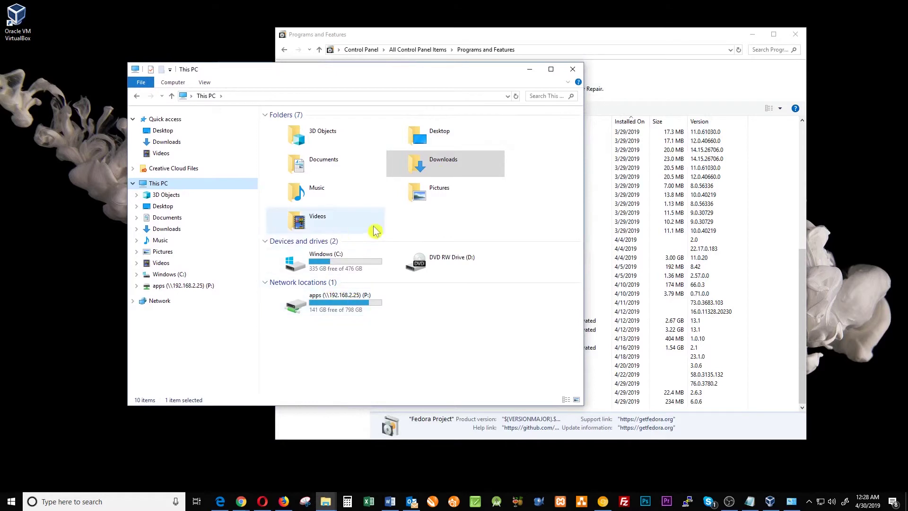